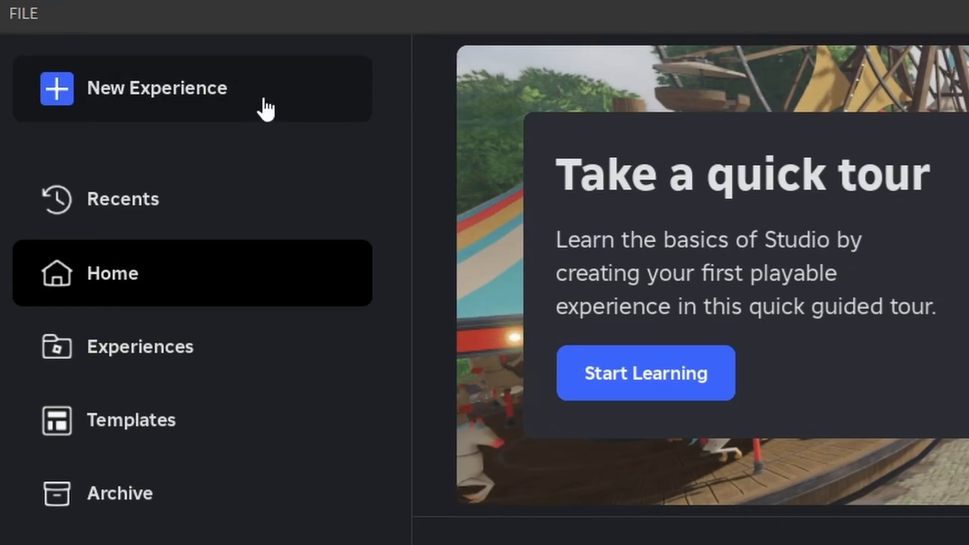
- Create a new experience and delete the spawn location from its baseplate
left_click(262, 108)
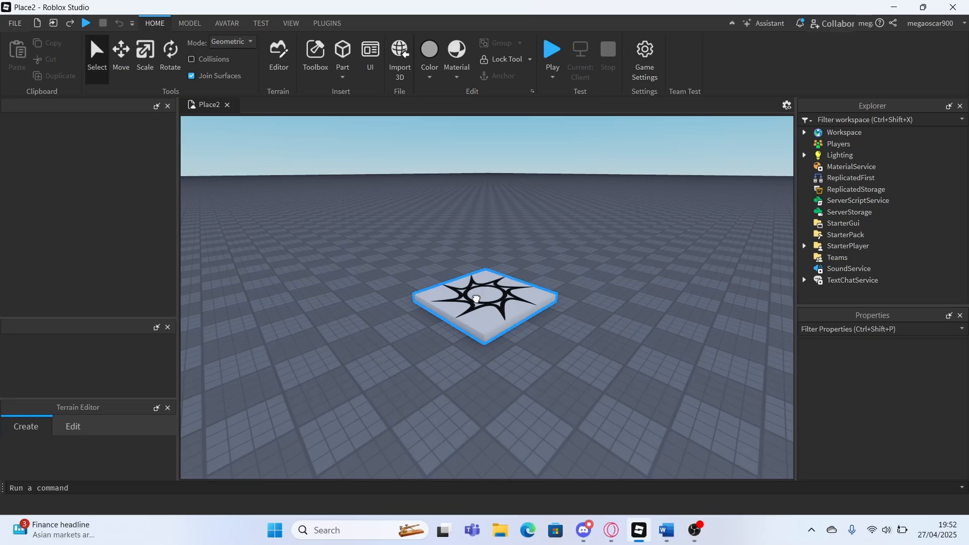
left_click(476, 298)
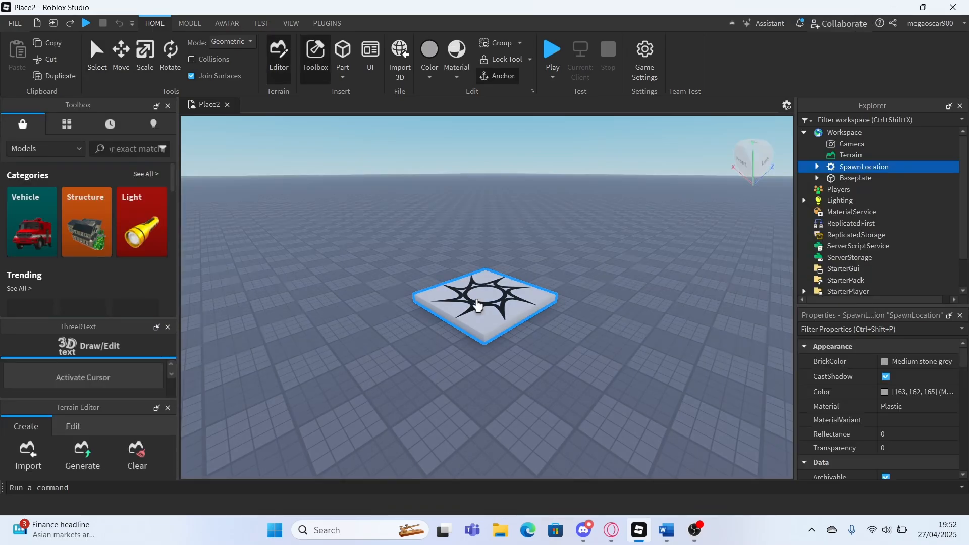
key("Delete")
right_click_drag(476, 305, 410, 189)
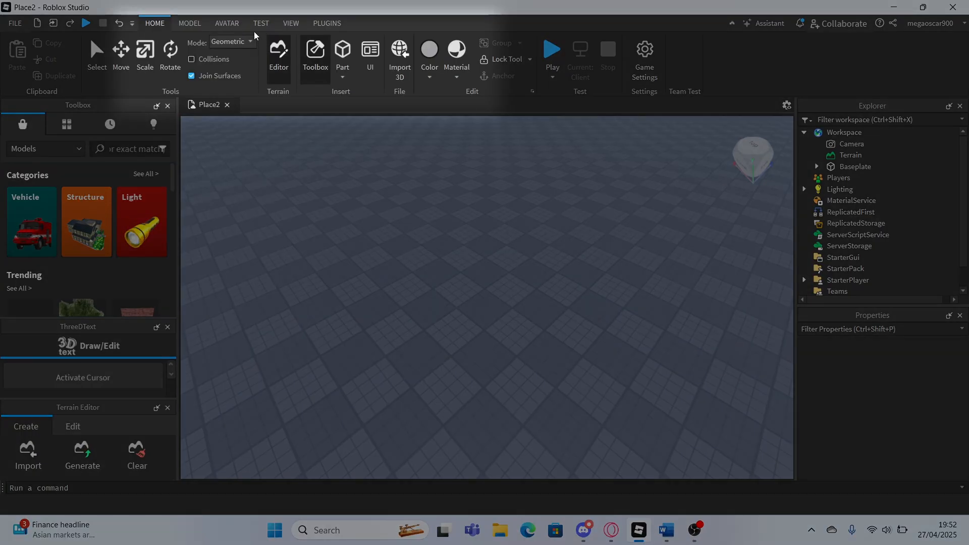
- Generate an R6 block avatar rig with the Rig Builder
left_click(272, 58)
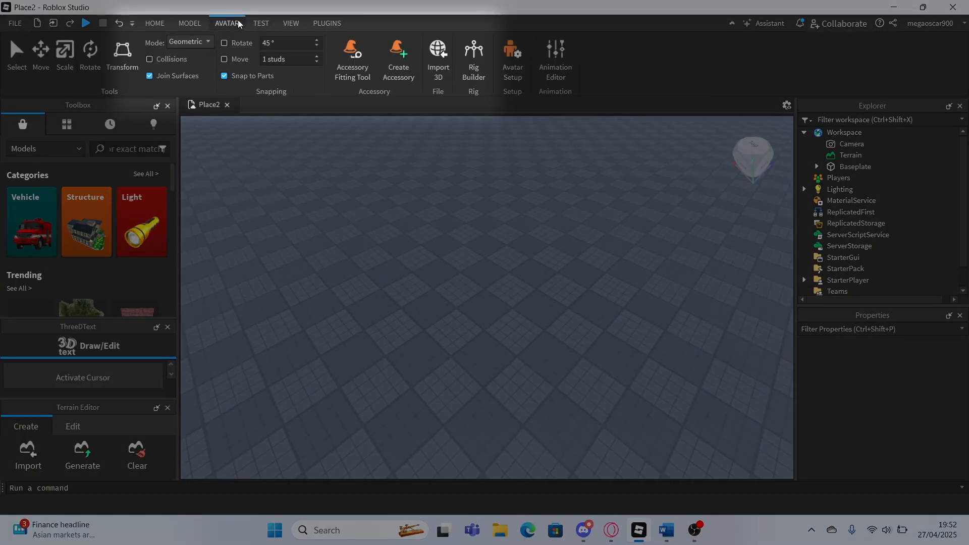
left_click(478, 67)
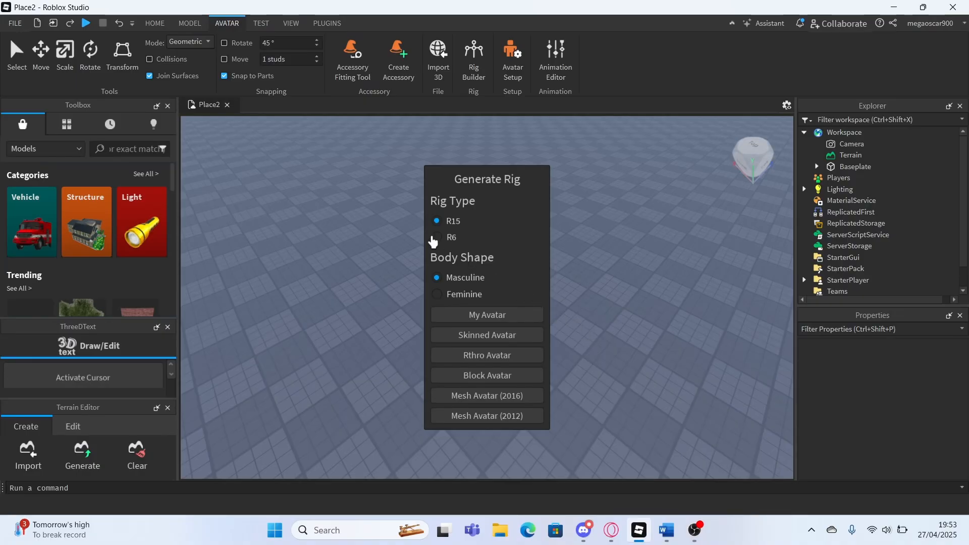
left_click(436, 238)
left_click(500, 375)
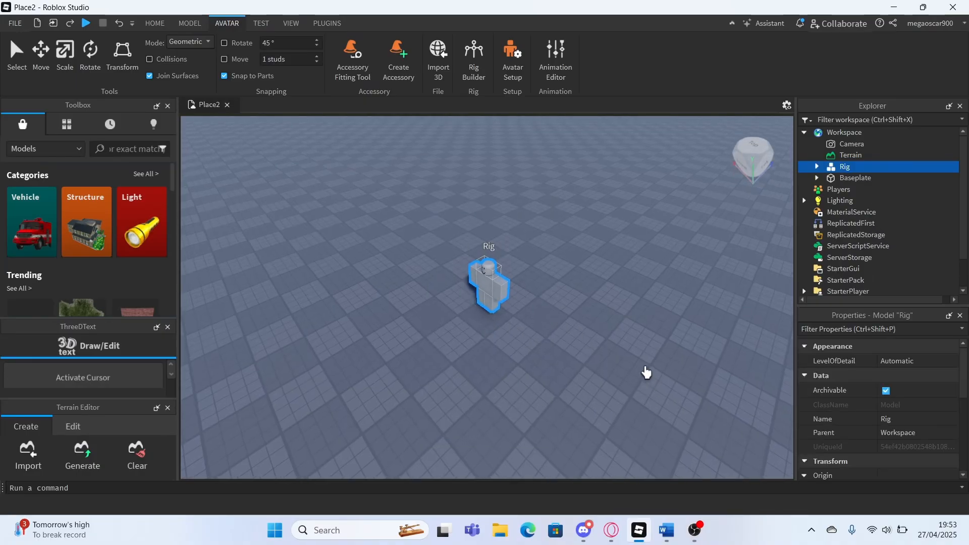
scroll(647, 372, "up", 5)
scroll(647, 373, "down", 2)
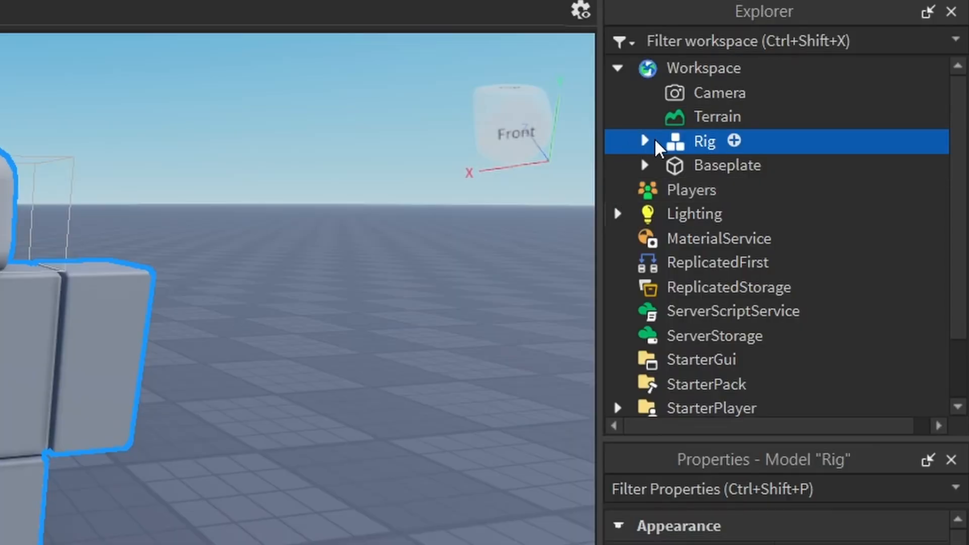
left_click(645, 141)
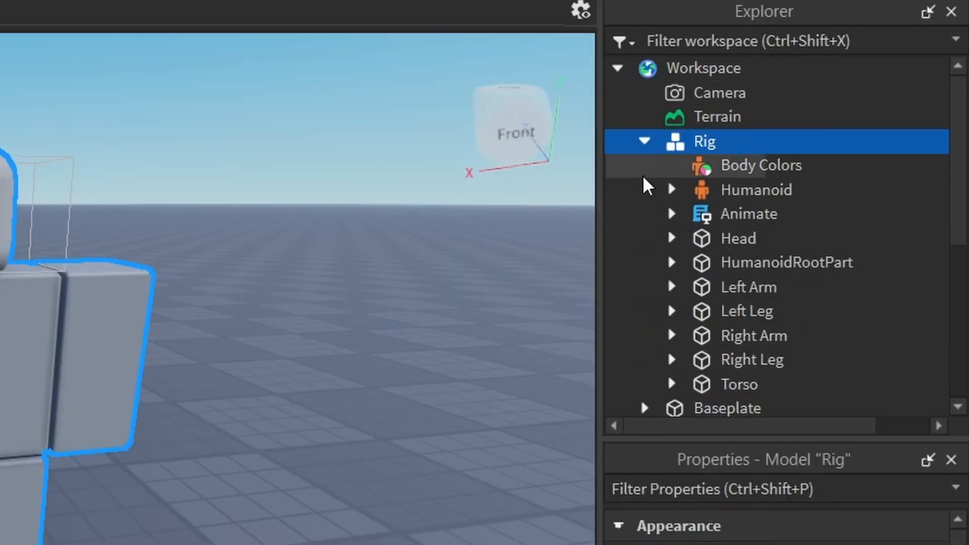
left_click(733, 141)
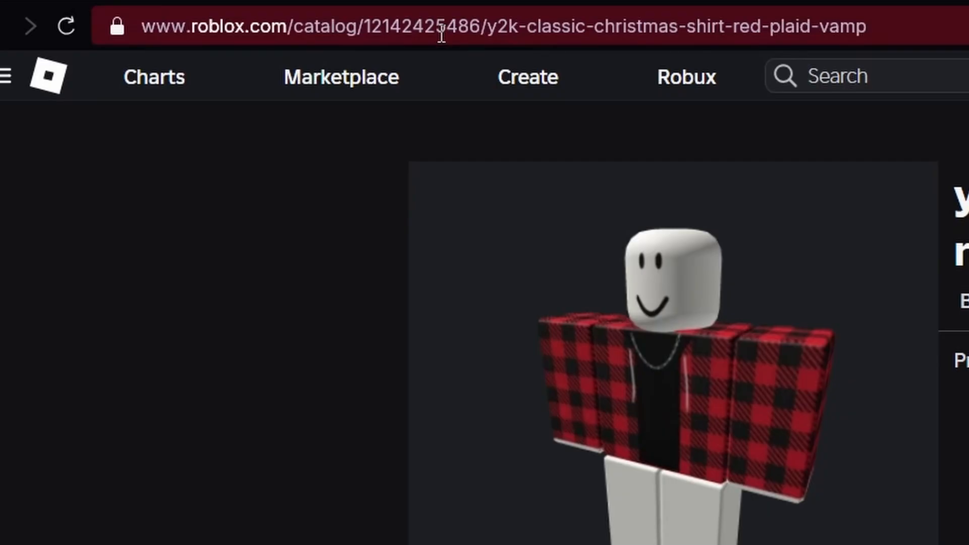
double_click(440, 31)
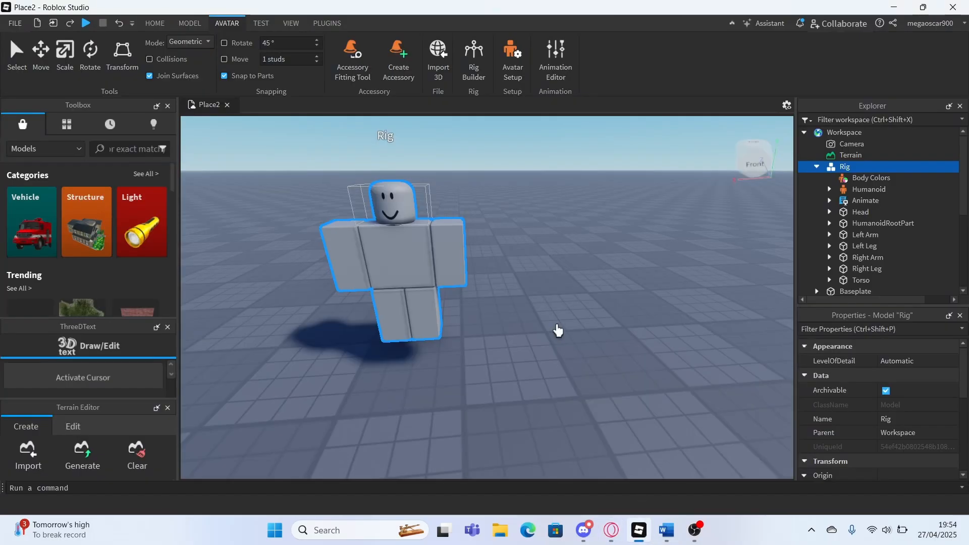
- Add a Shirt object to the Rig in Roblox Studio and paste the copied catalog ID as its ShirtTemplate
left_click(859, 167)
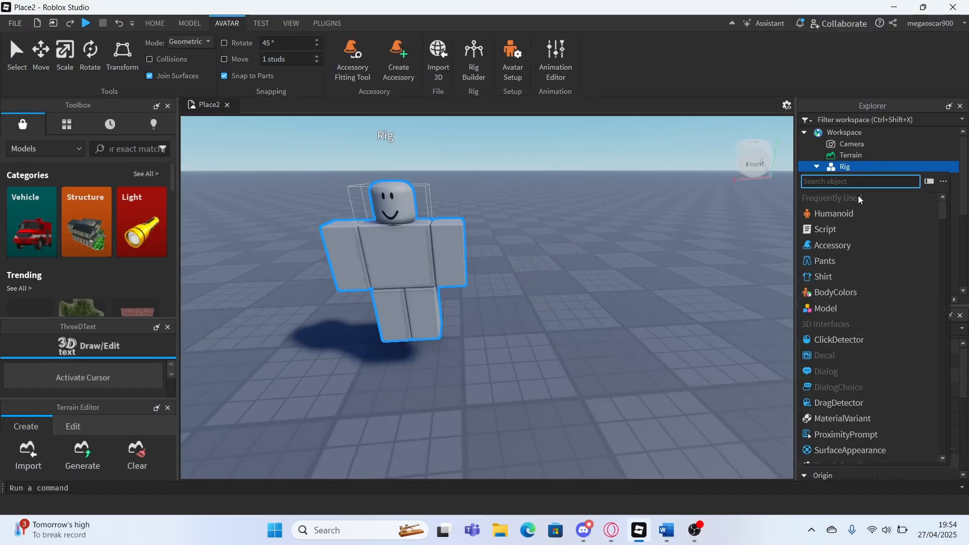
left_click(852, 278)
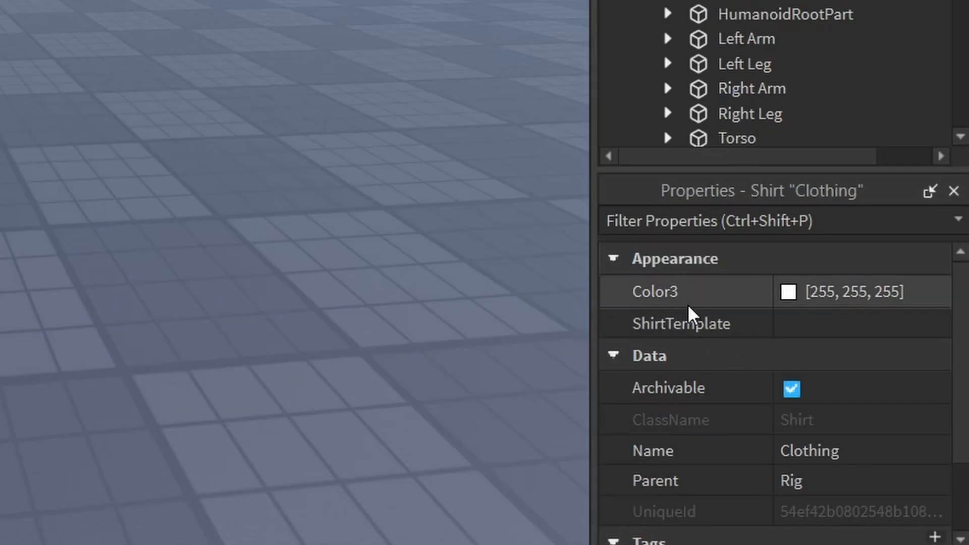
left_click(823, 324)
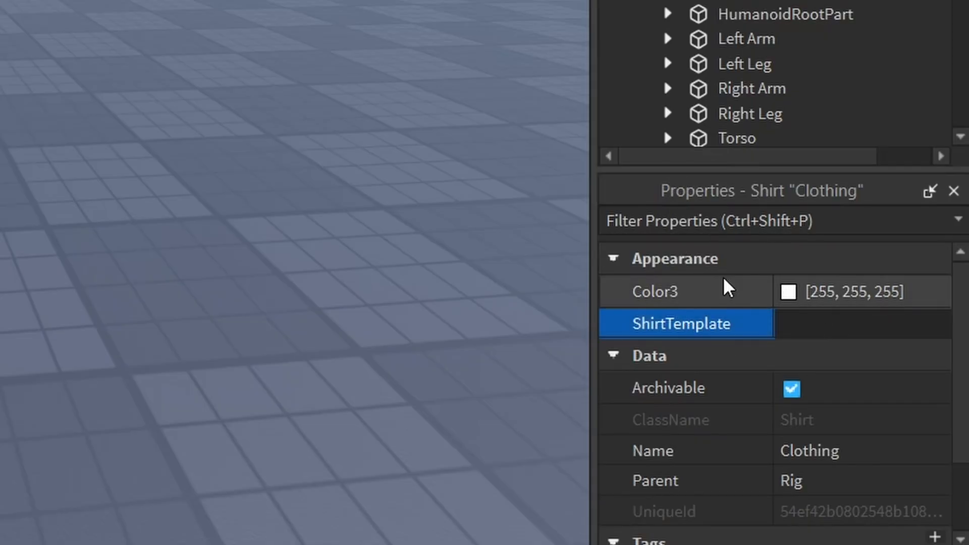
key("ctrl+v")
key("Return")
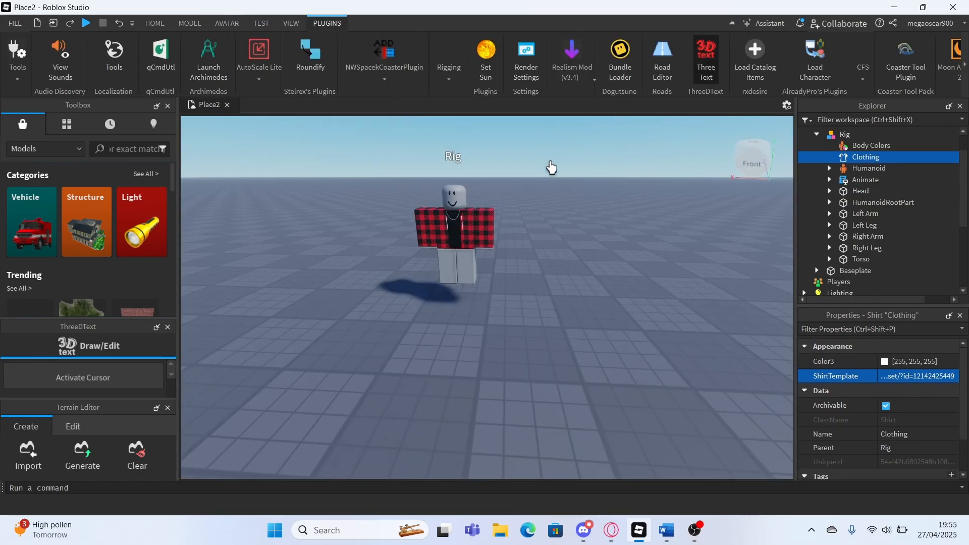
right_click_drag(551, 168, 562, 182)
scroll(562, 182, "up", 4)
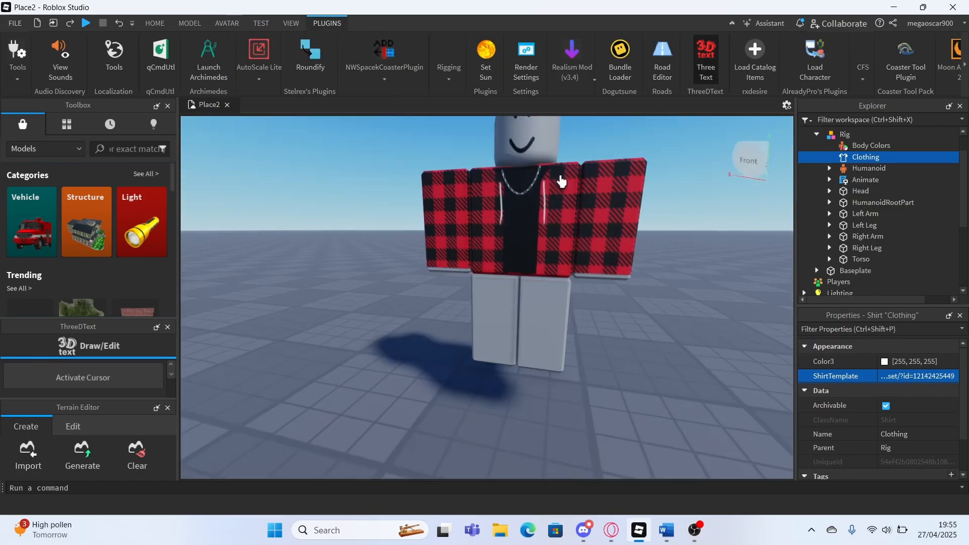
scroll(562, 182, "down", 3)
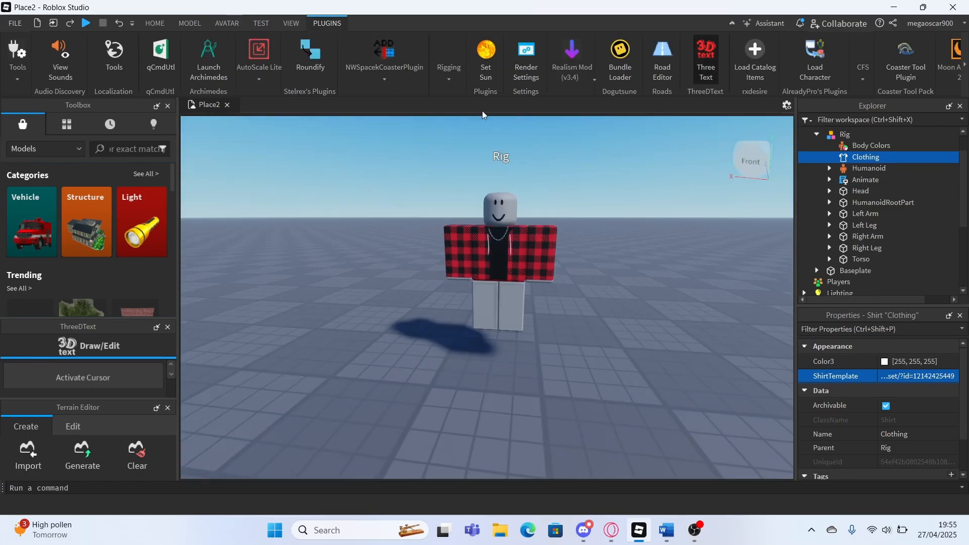
- View the Load Catalog Items plugin's dialog and close it without inserting an item
left_click(965, 65)
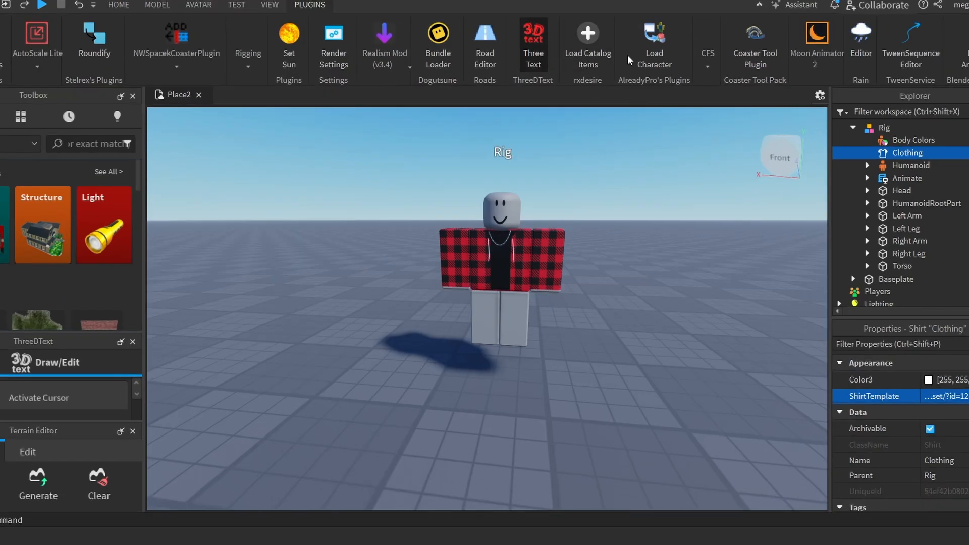
left_click(605, 58)
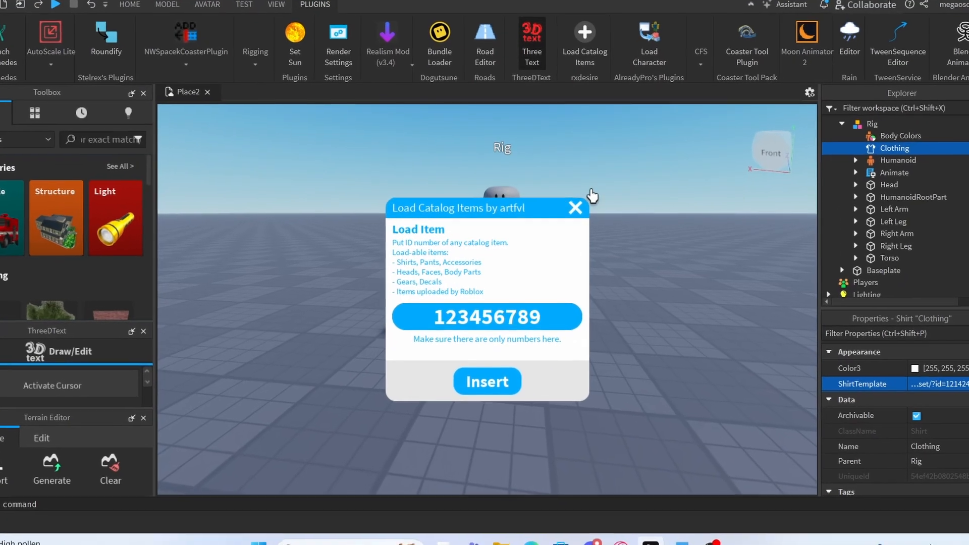
left_click(551, 226)
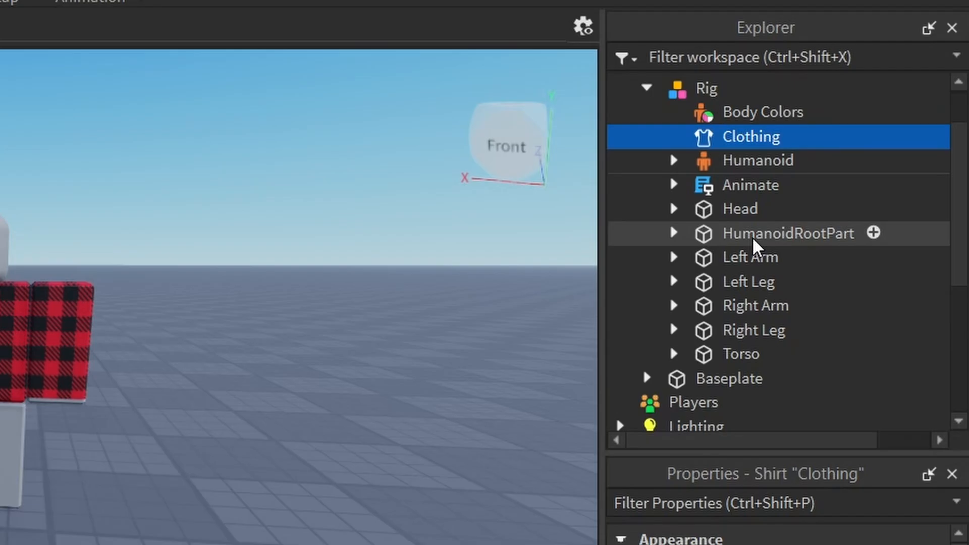
- Set the CFrame position of the Rig's HumanoidRootPart to 0, 3, 0
left_click(753, 237)
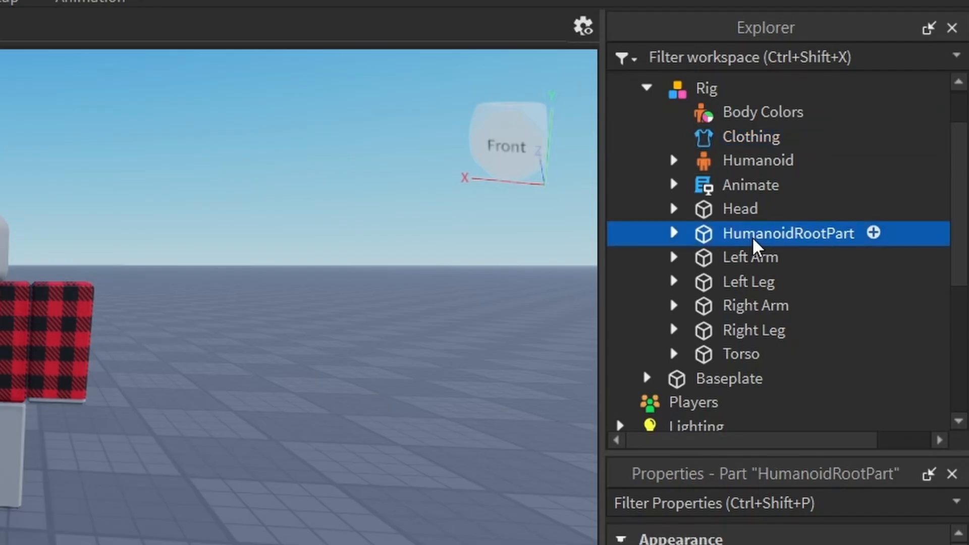
scroll(814, 543, "down", 5)
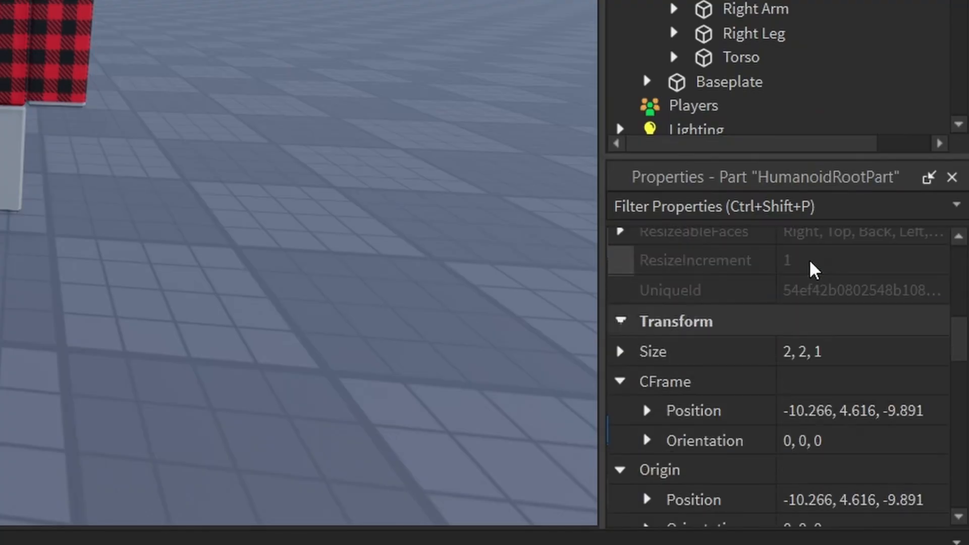
scroll(809, 271, "down", 3)
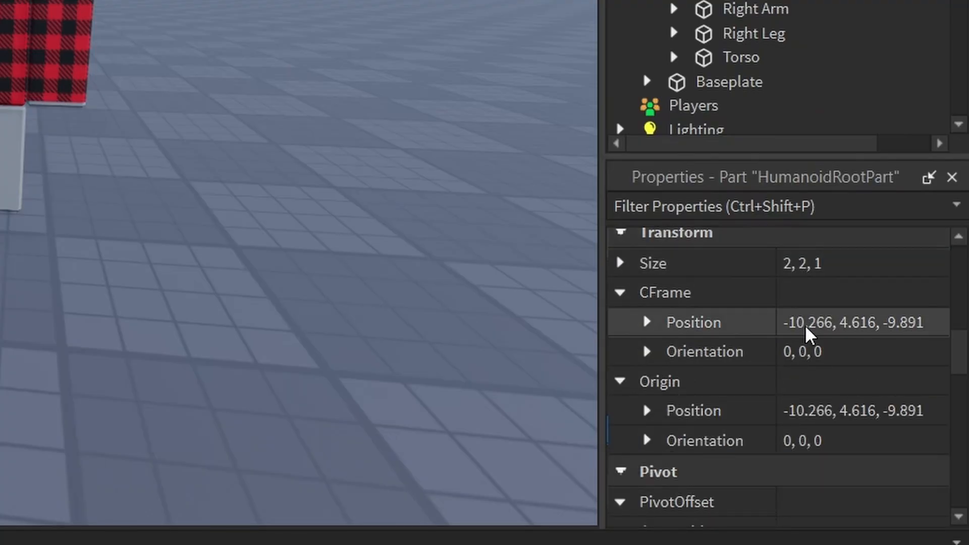
left_click(829, 327)
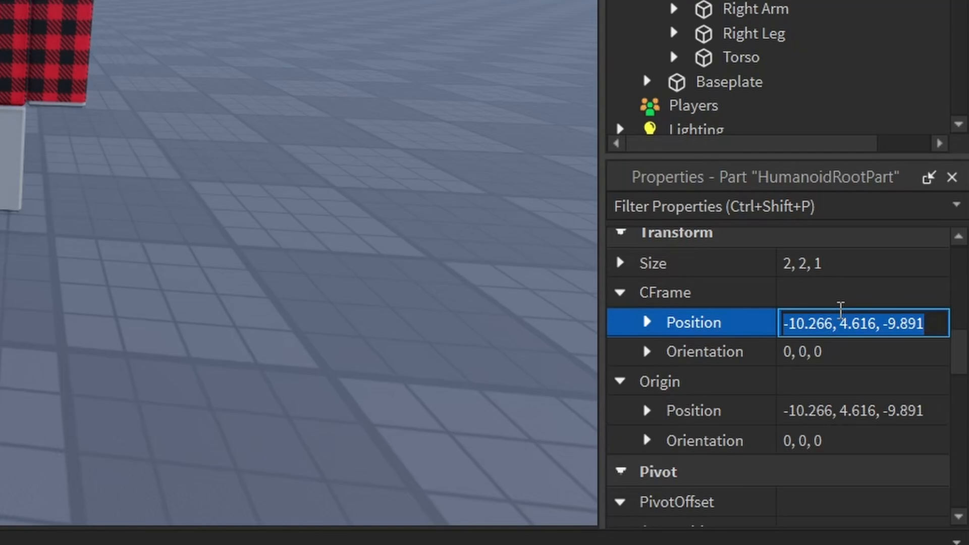
type("0, 3, 0")
key("Return")
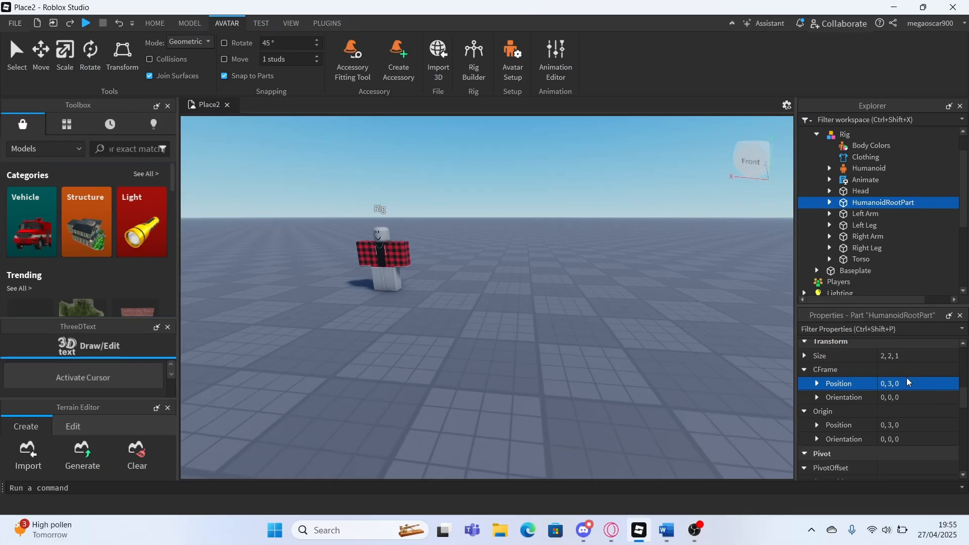
scroll(520, 246, "up", 4)
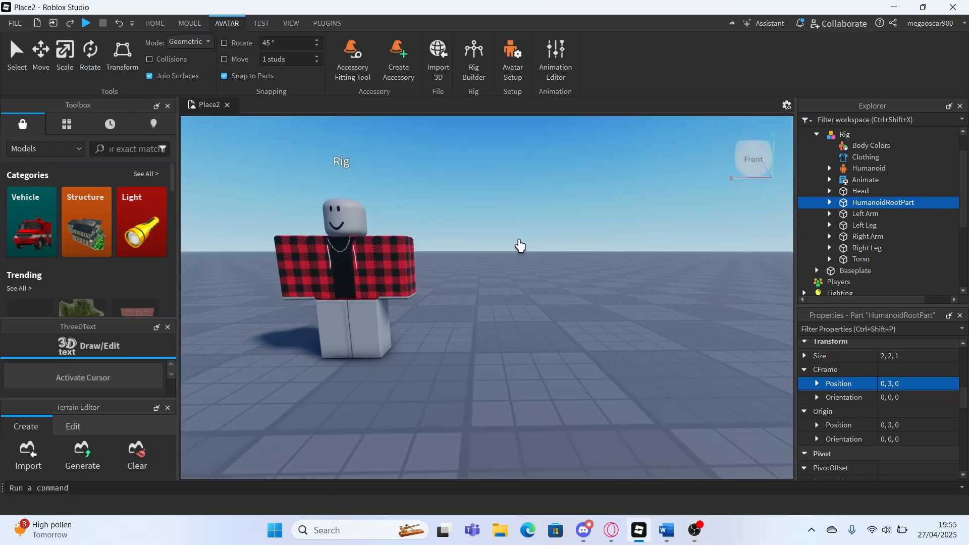
key("s")
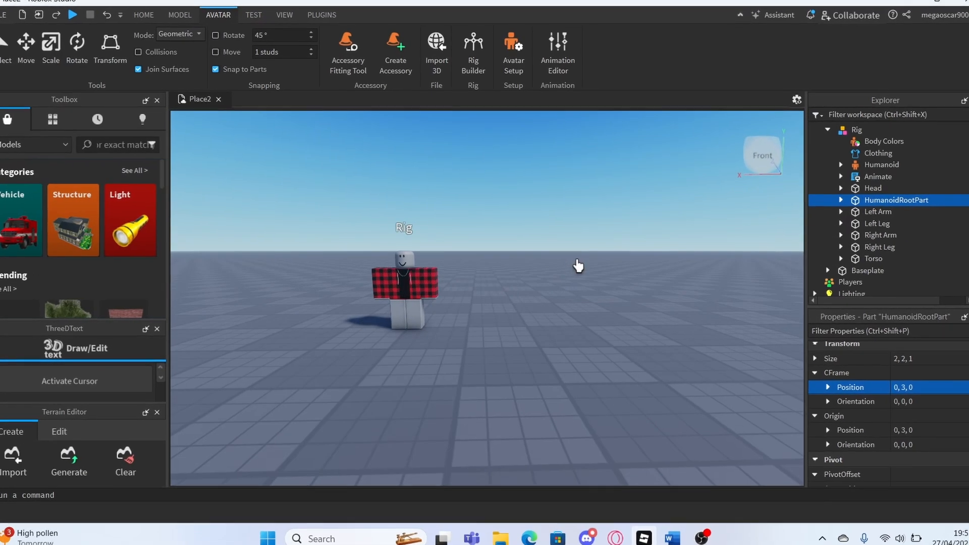
key("a")
key("w")
key("d")
key("s")
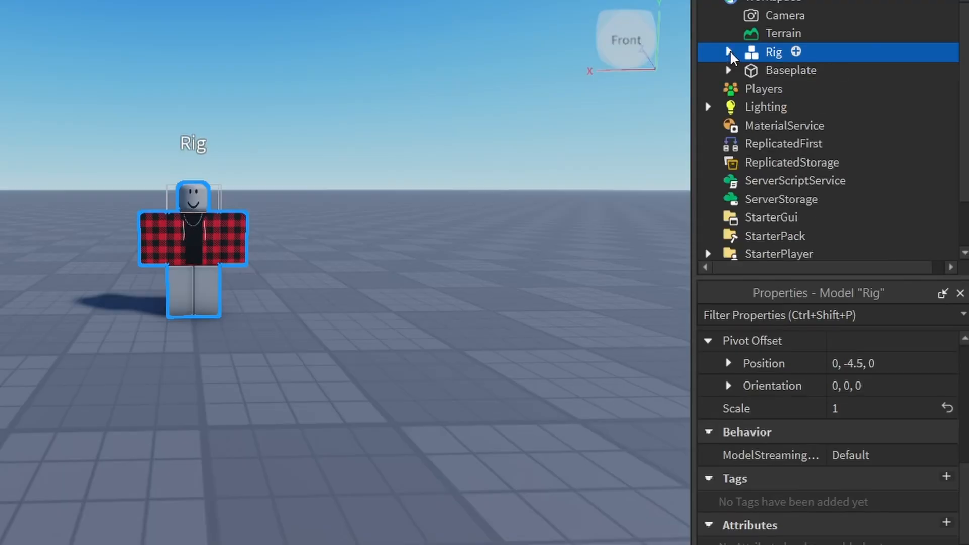
- Export the whole Rig model as an OBJ file into the SomeTutorial folder
right_click(740, 52)
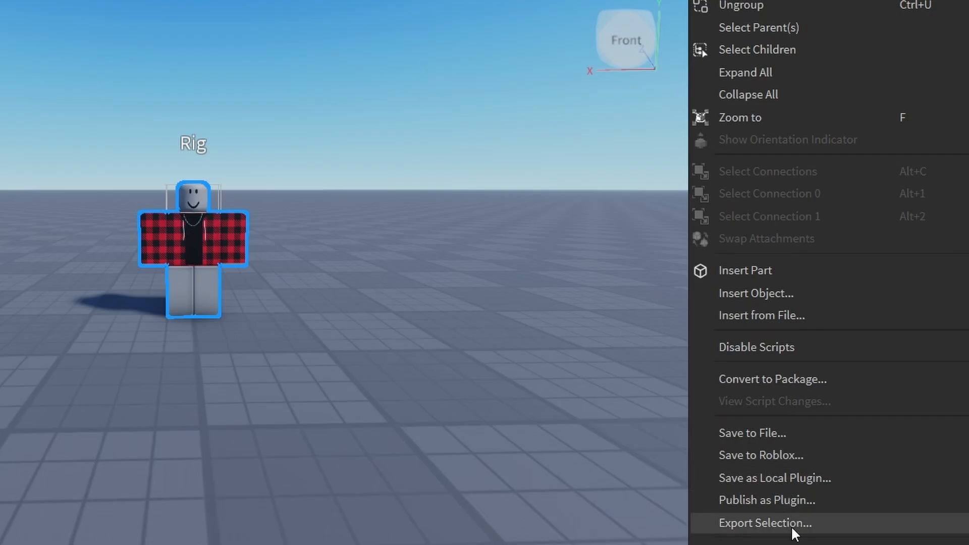
left_click(733, 523)
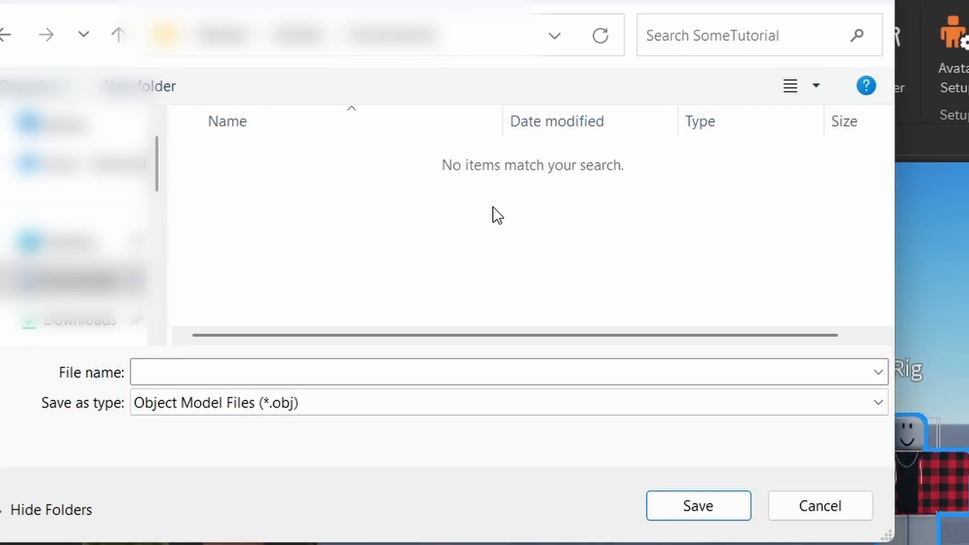
left_click(446, 374)
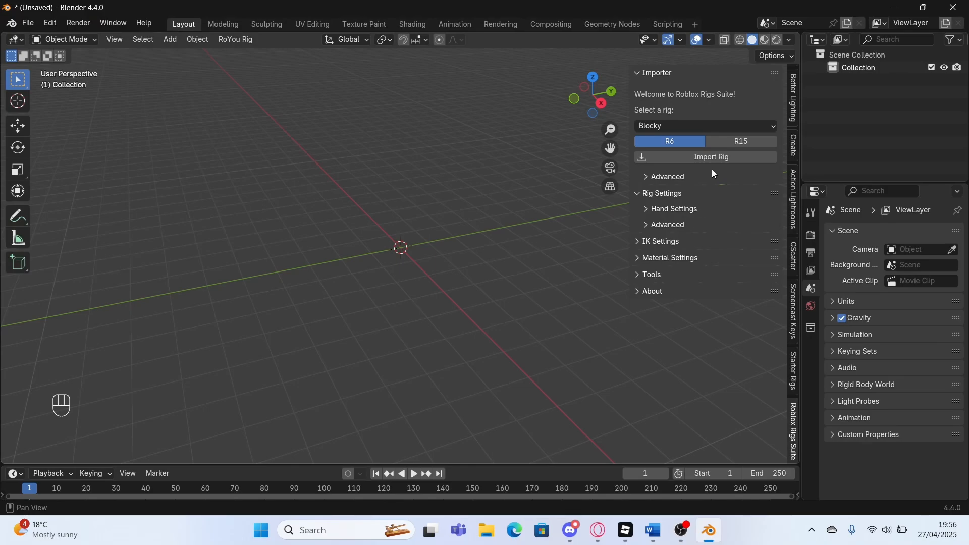
- Switch to Blender, import the Blocky R6 rig with Roblox Rigs Suite, and select the rig
left_click(721, 158)
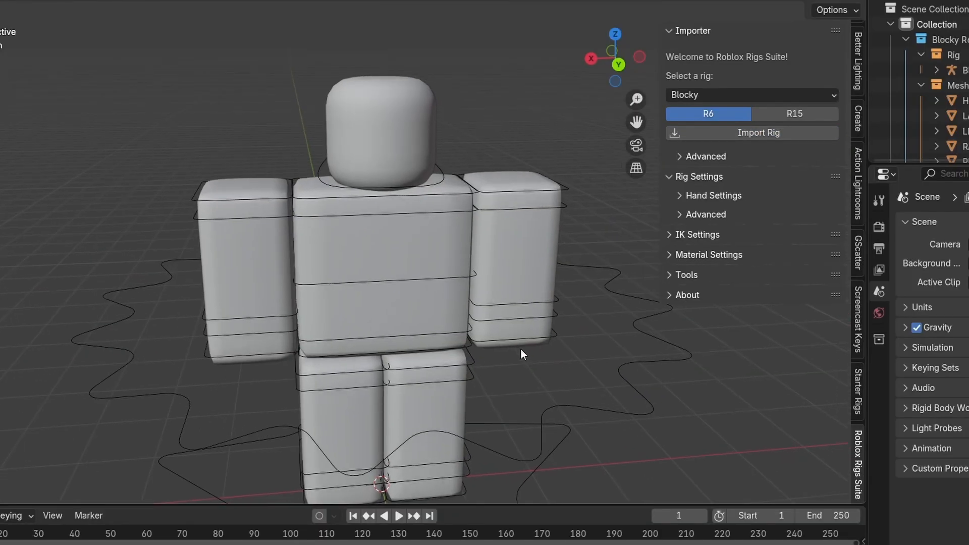
left_click(593, 291)
- Replace the rig's RRS-Tex texture in its material settings with the image Rig1_diff.png
scroll(733, 338, "down", 1)
left_click(727, 456)
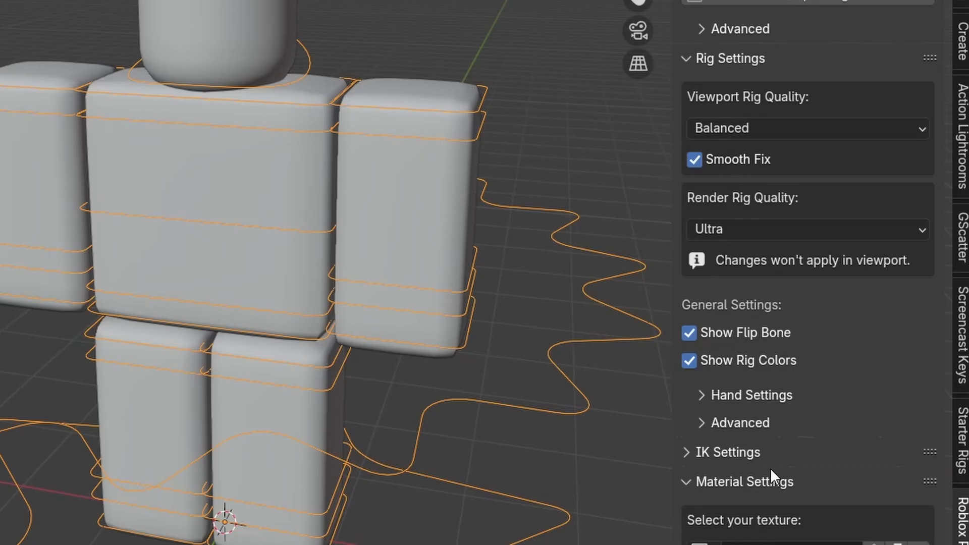
scroll(770, 468, "down", 4)
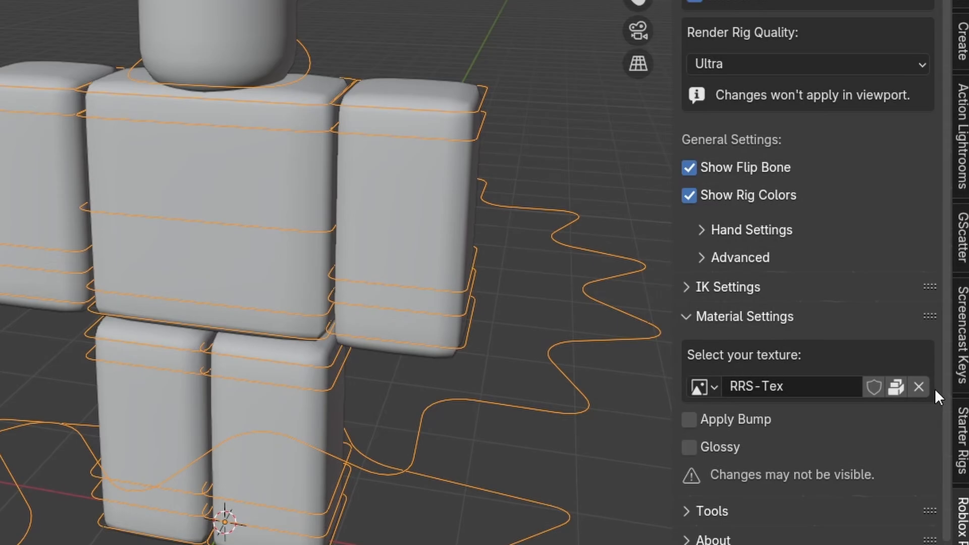
left_click(919, 386)
left_click(916, 384)
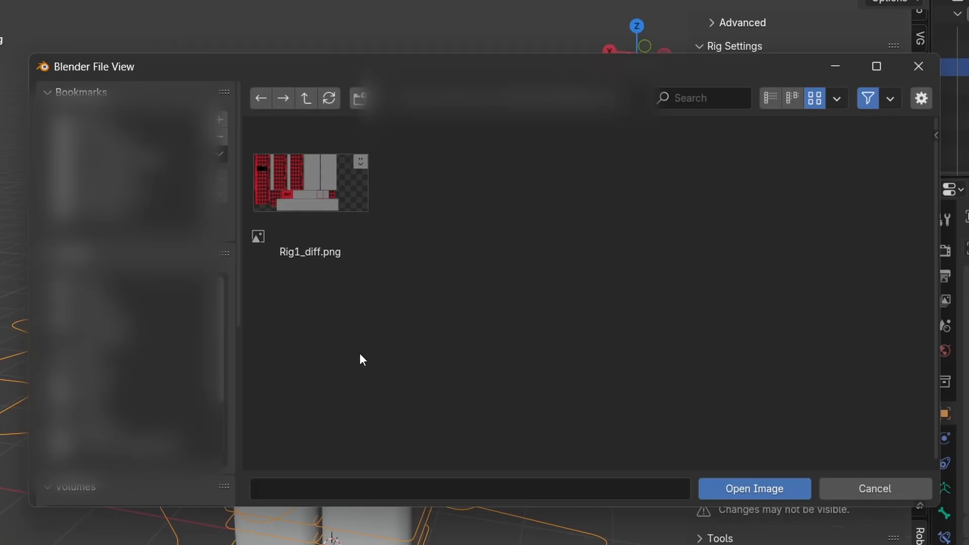
double_click(342, 197)
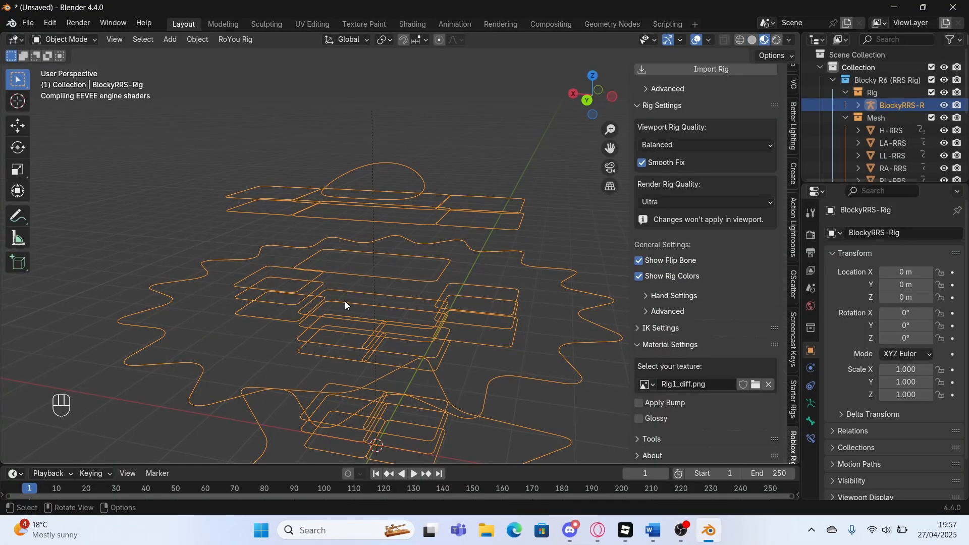
- Examine how the clothing texture sits on the Blocky R6 rig's torso, arms and legs from several angles
scroll(348, 299, "down", 1)
middle_click_drag(348, 299, 353, 282, "shift")
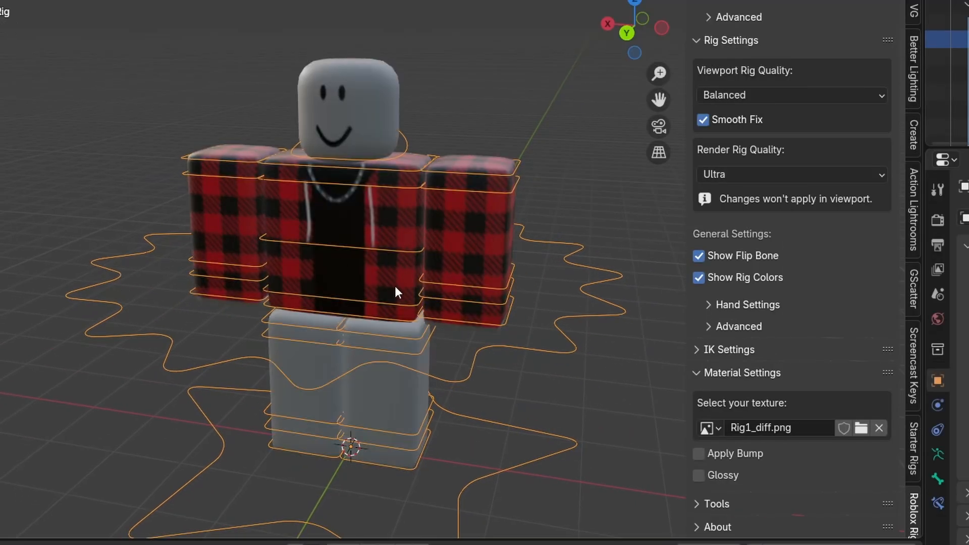
middle_click_drag(203, 265, 425, 283)
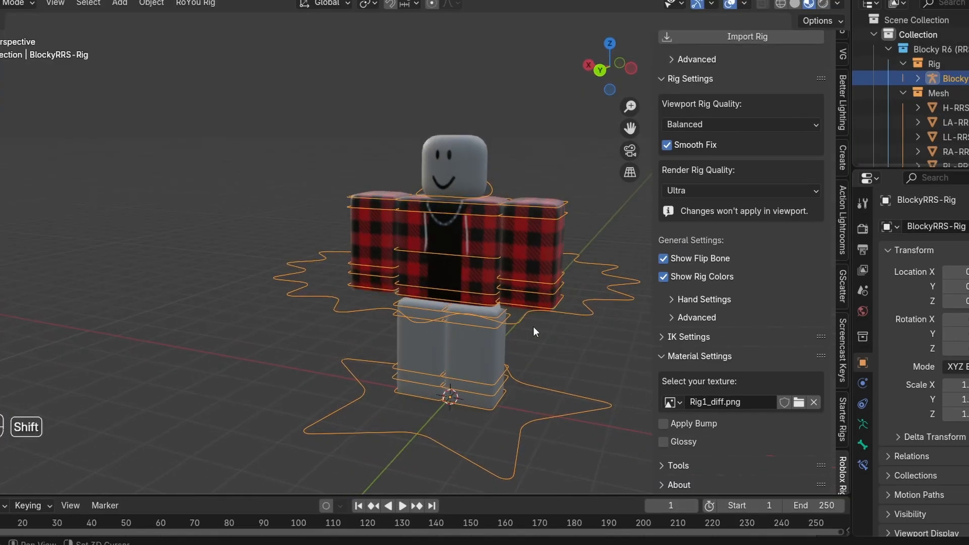
middle_click_drag(534, 326, 386, 279, "shift")
scroll(496, 367, "up", 3)
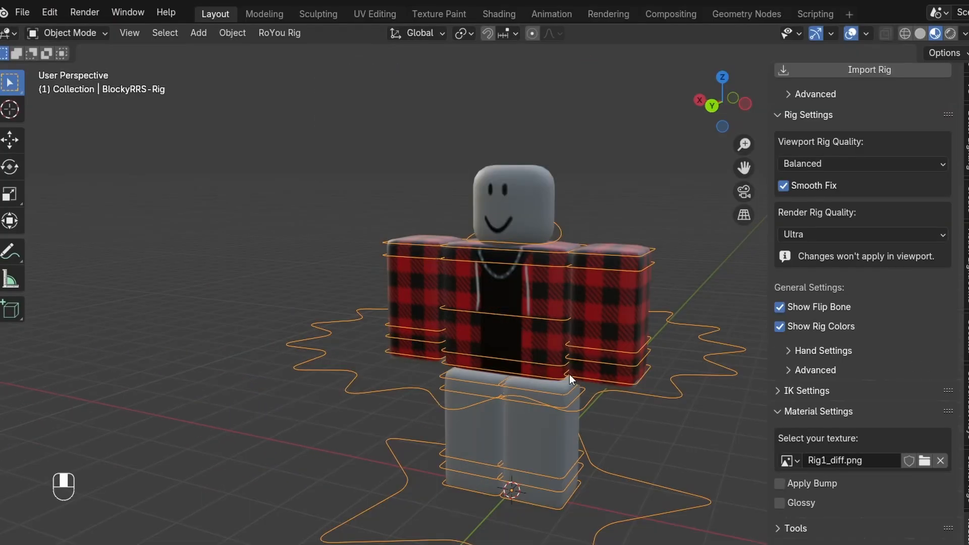
middle_click_drag(569, 374, 479, 309)
left_click(22, 12)
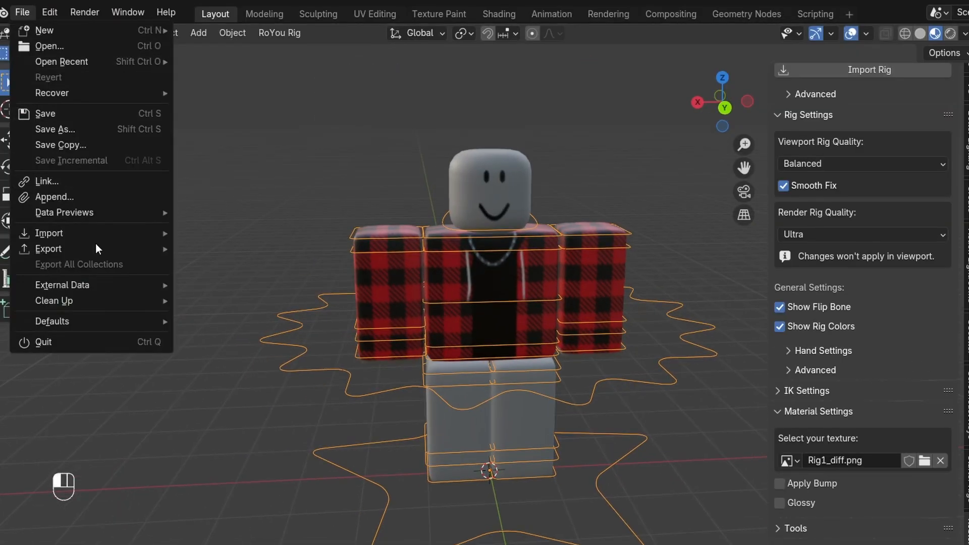
mouse_move(95, 235)
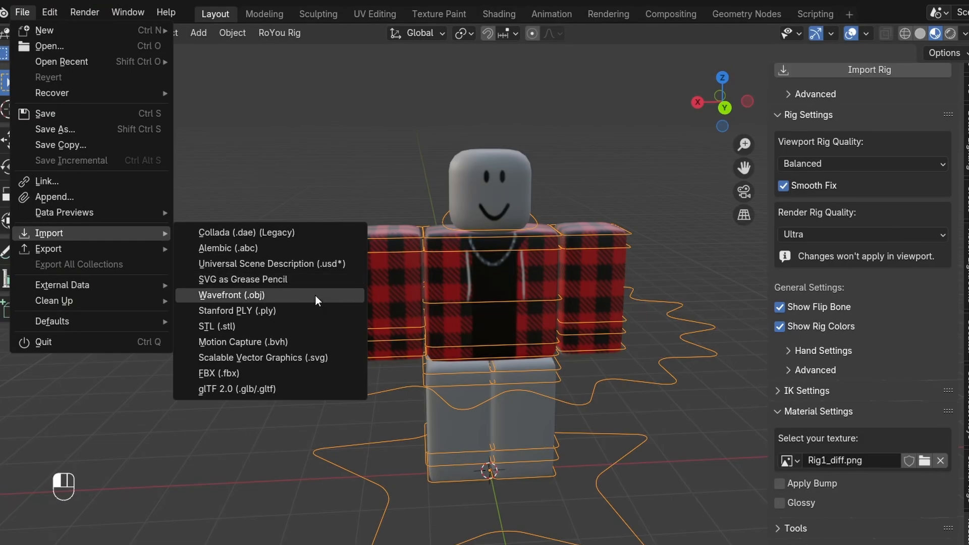
left_click(353, 295)
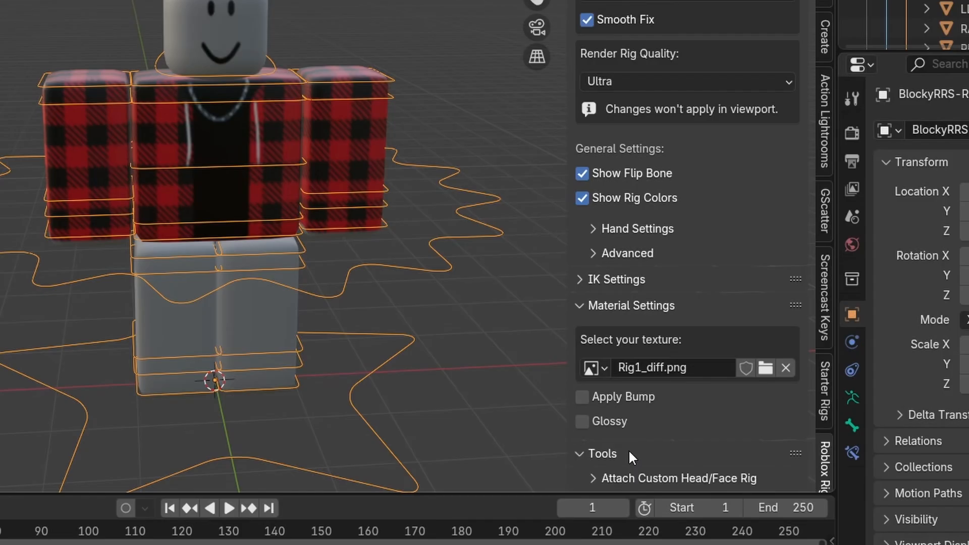
- Reveal the Attach Accessories settings among the Roblox rig tools
scroll(633, 366, "down", 5)
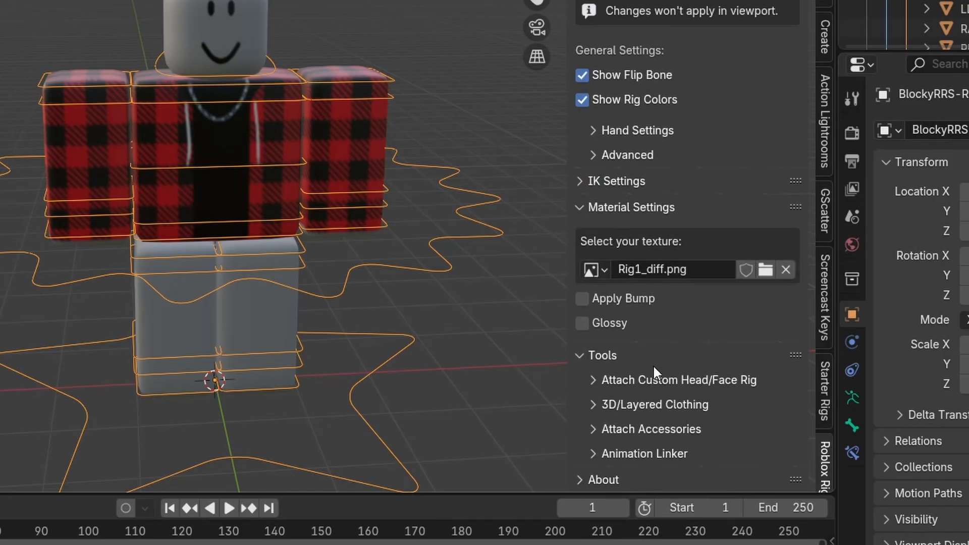
left_click(672, 429)
scroll(664, 416, "down", 6)
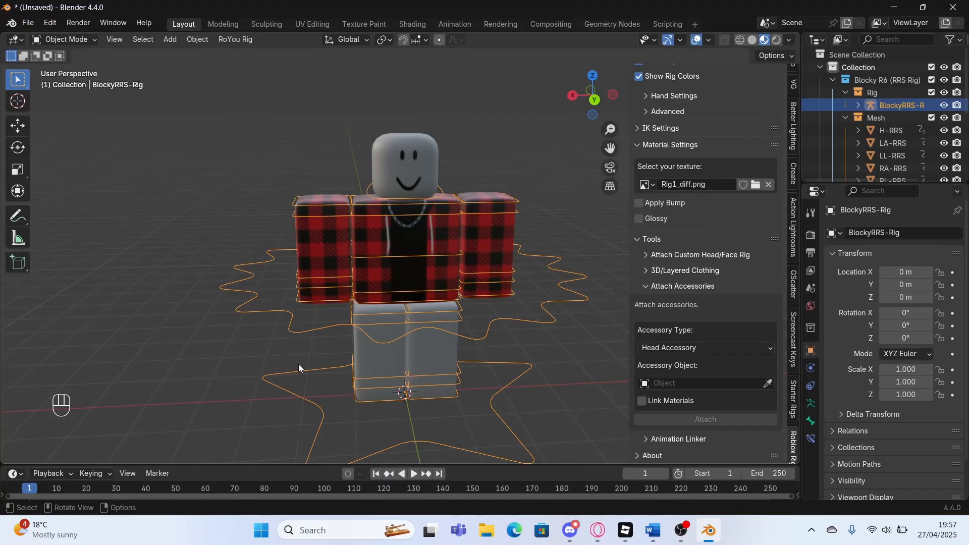